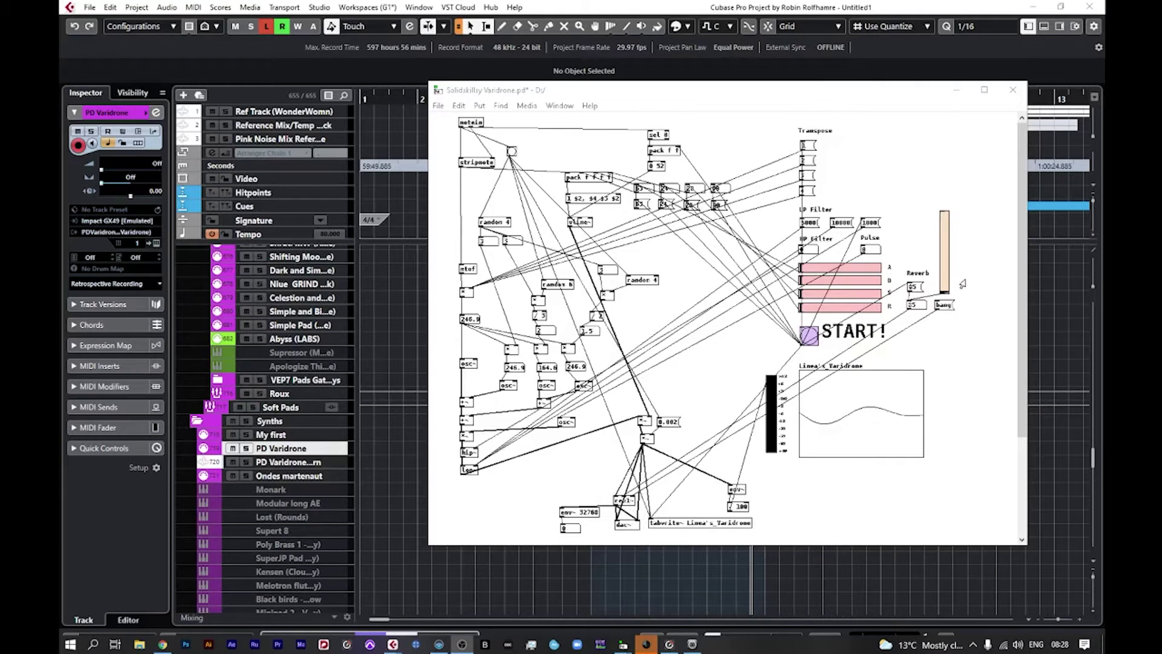
Raise the HP Filter value in the Varidrone patch and trigger the bang message beneath the vertical slider
drag(939, 294, 948, 222)
drag(912, 307, 925, 290)
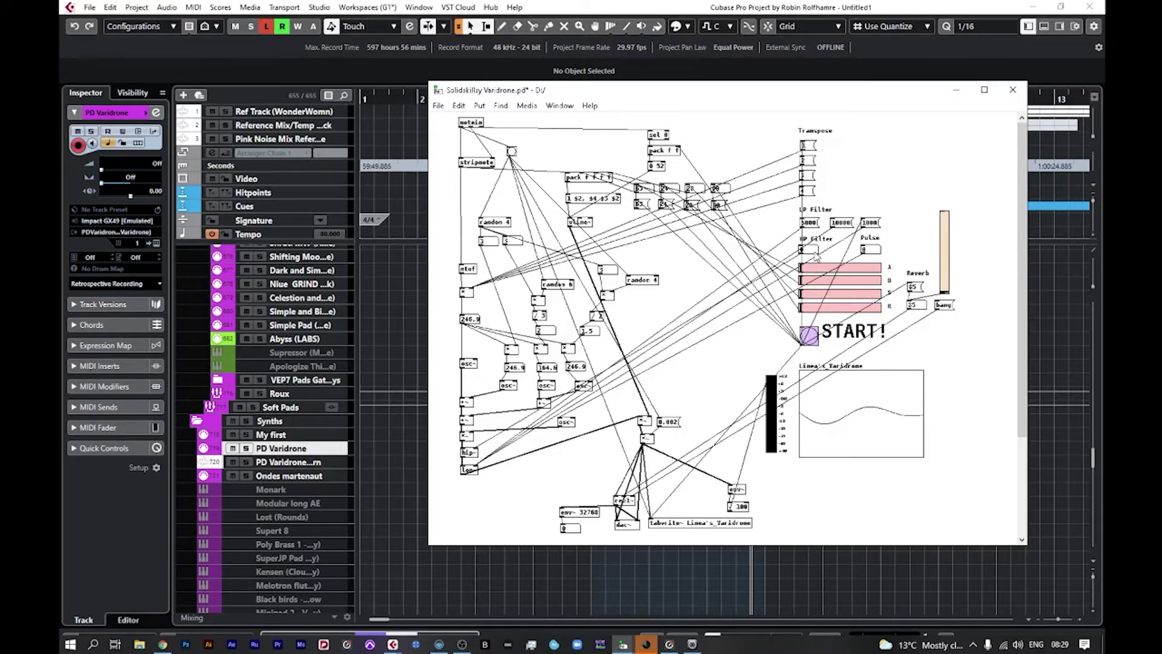
drag(806, 249, 811, 229)
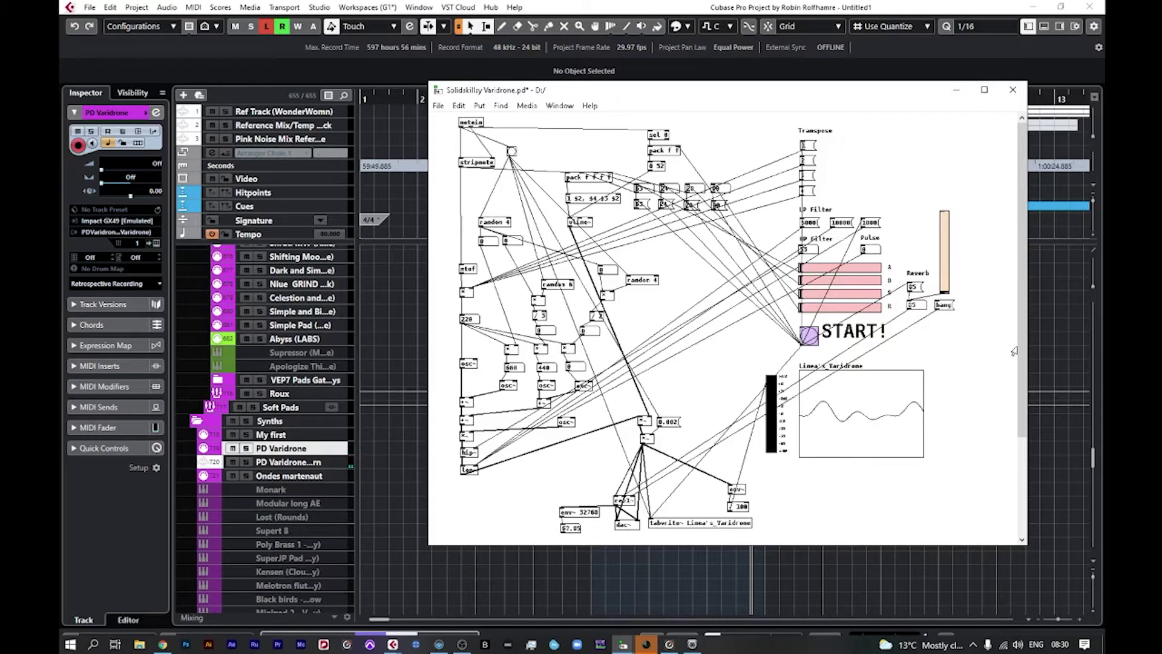
click(944, 306)
Switch to loopMIDI, examine the DP Varidrone loopback port in the port list, and close its window
click(693, 645)
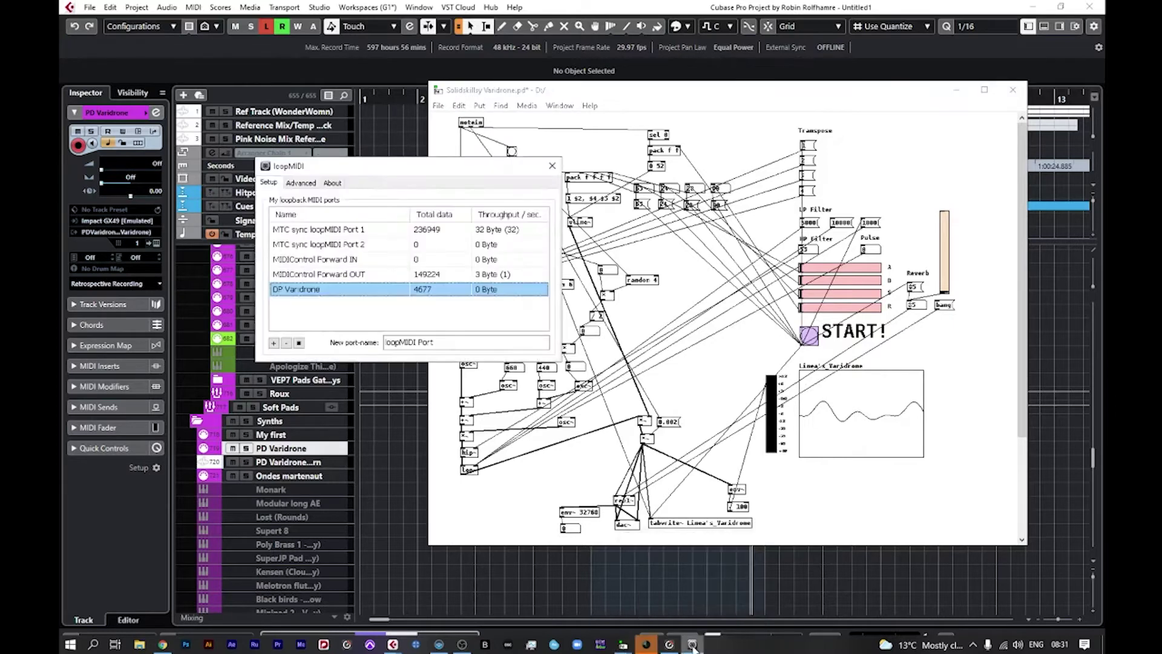
drag(386, 171, 395, 179)
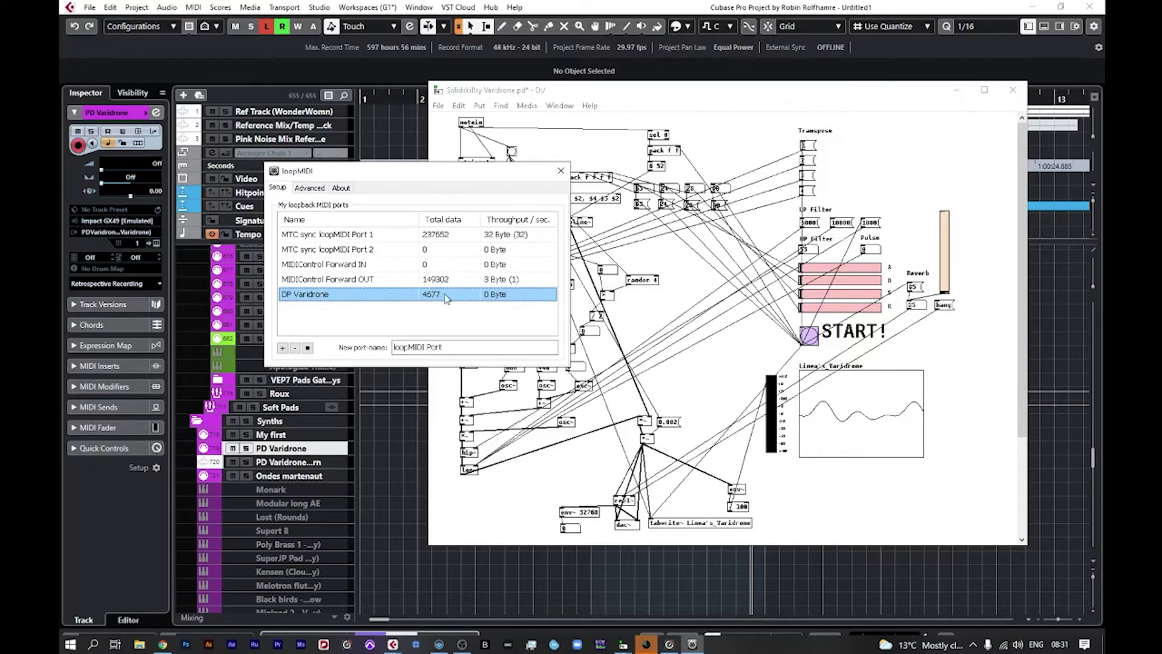
click(561, 172)
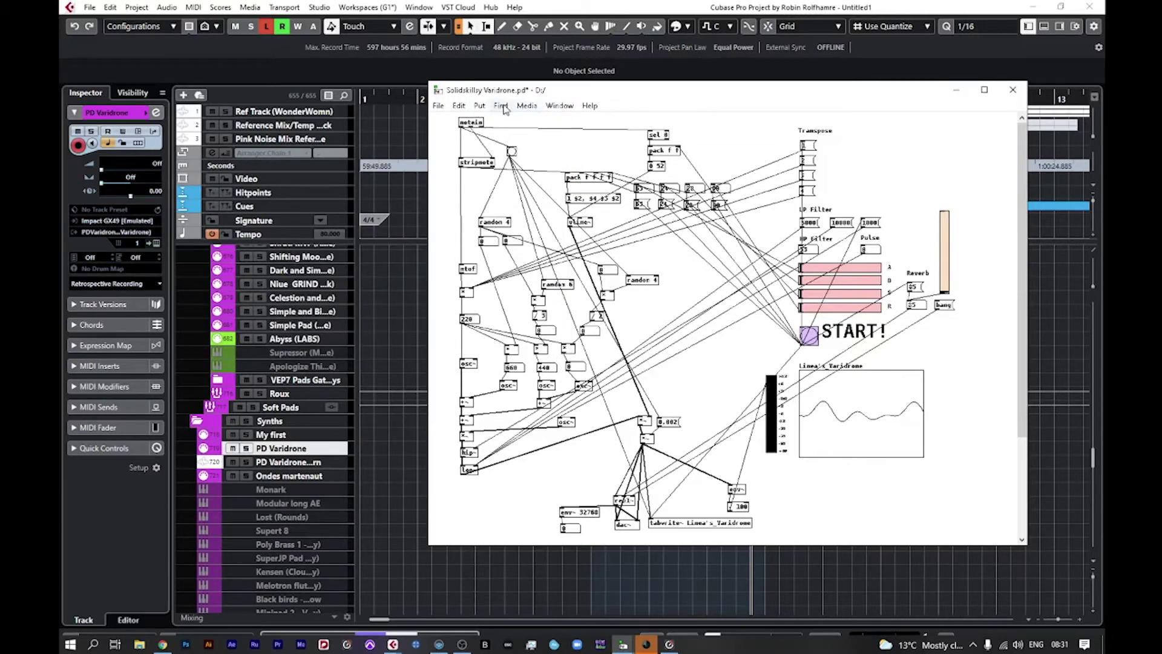
Examine the patch's Audio Settings for sample rate and input and output devices, and close the dialog
click(530, 108)
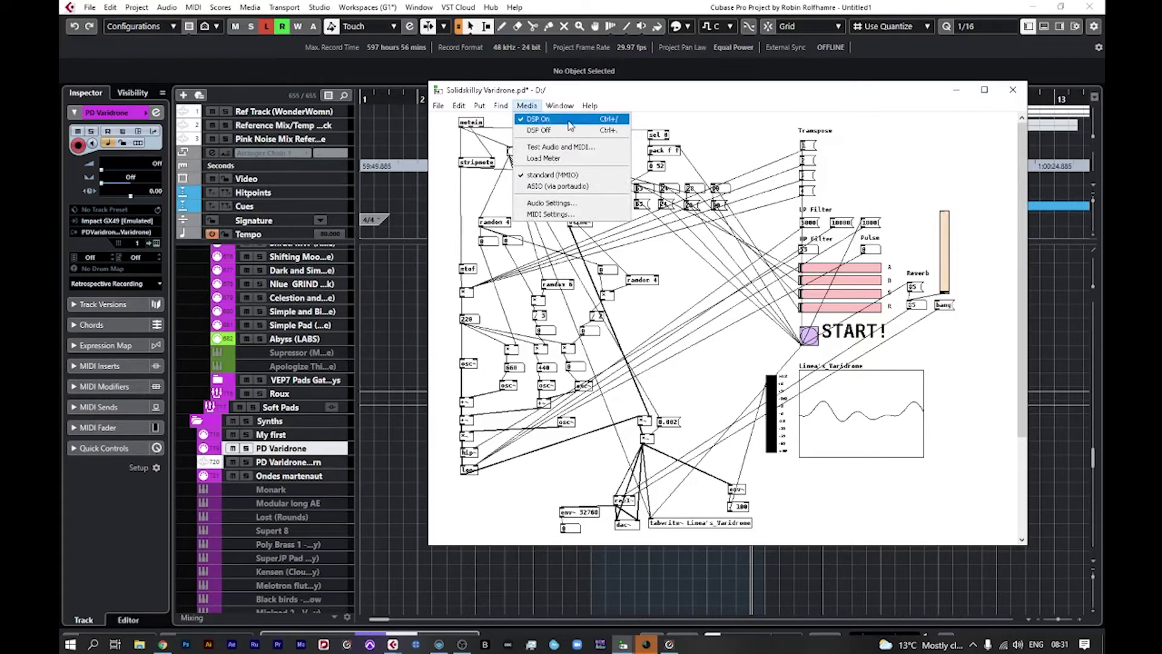
click(562, 207)
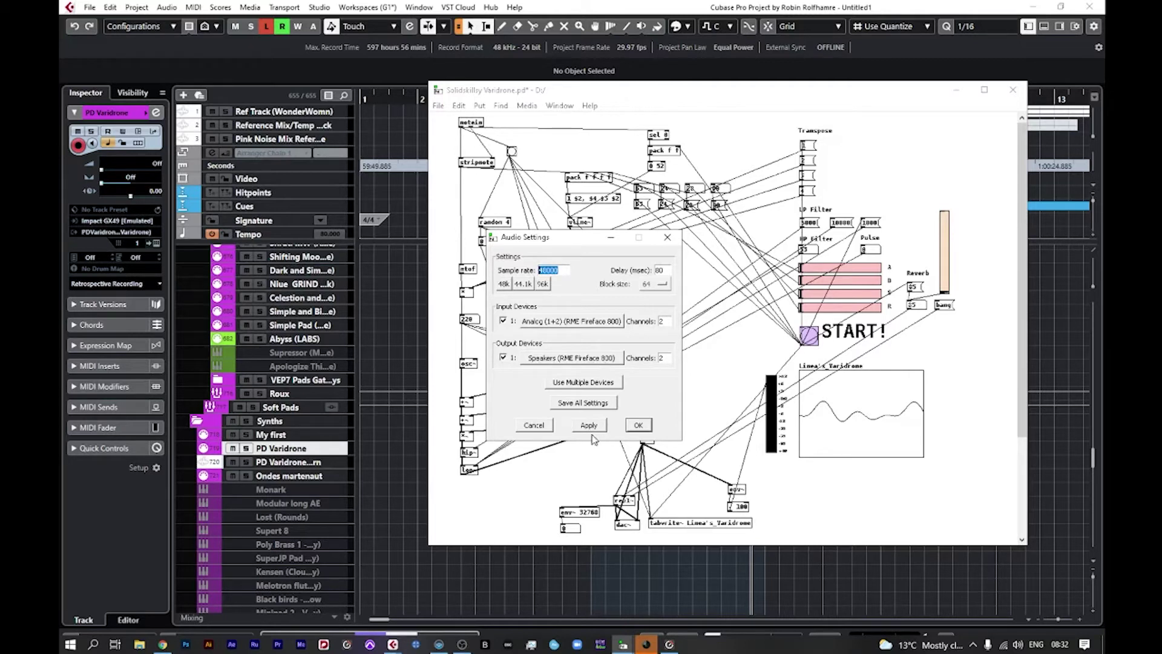
click(667, 236)
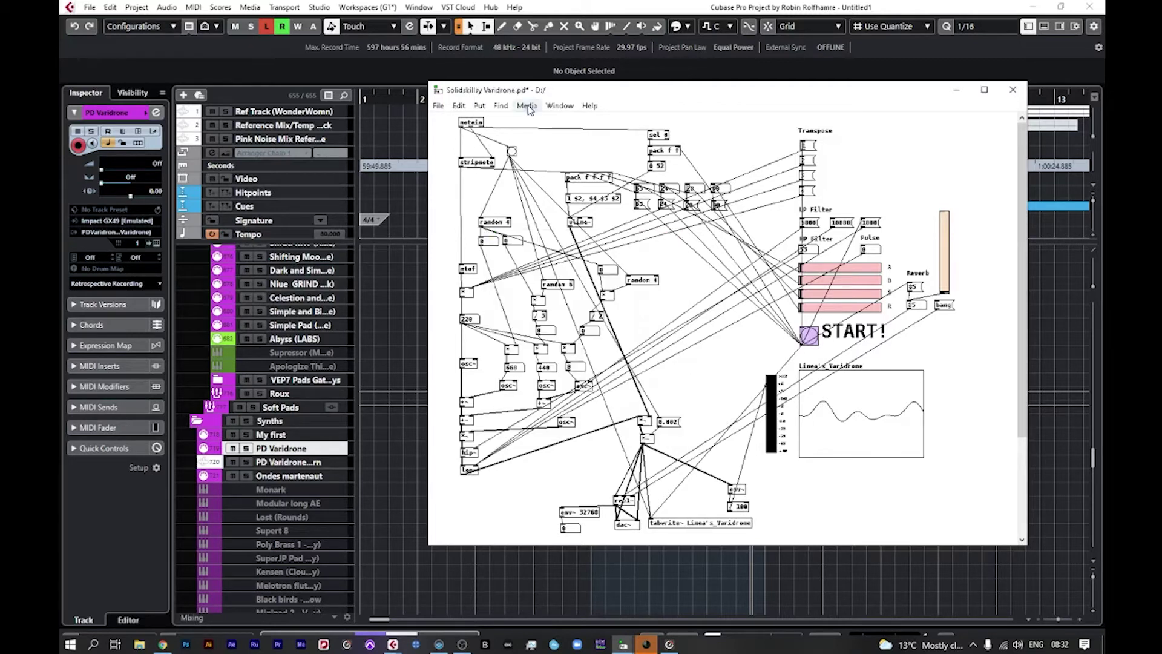
Review the patch's MIDI Settings, picking DP Varidrone as the first input device, and close the dialog without applying
click(527, 106)
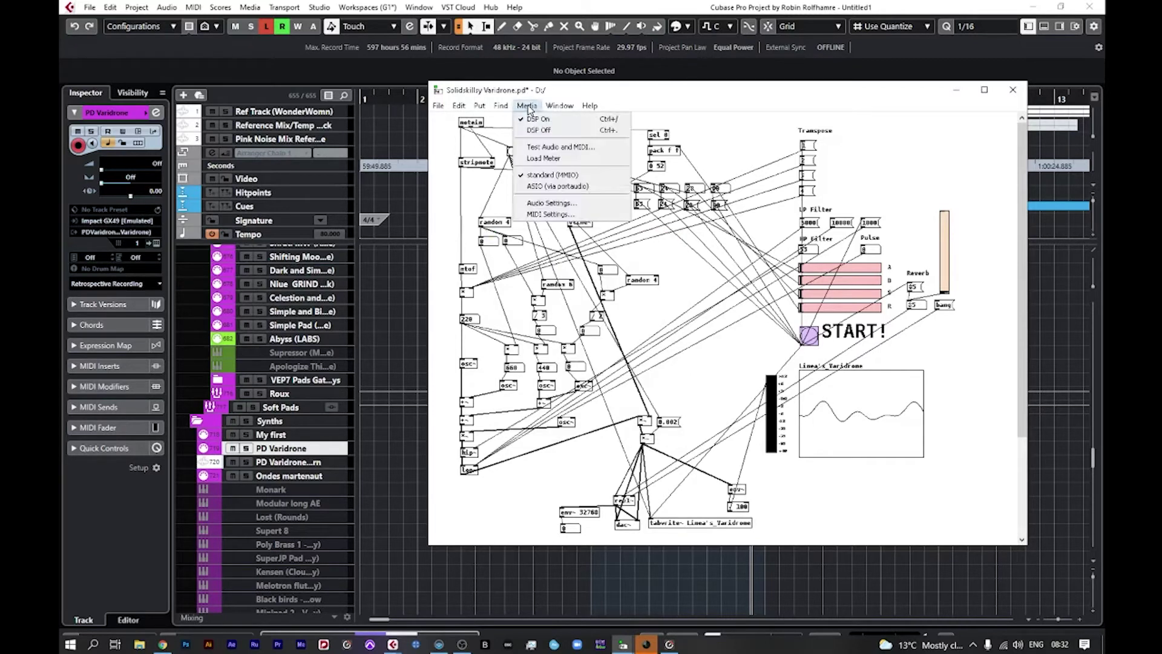
click(542, 214)
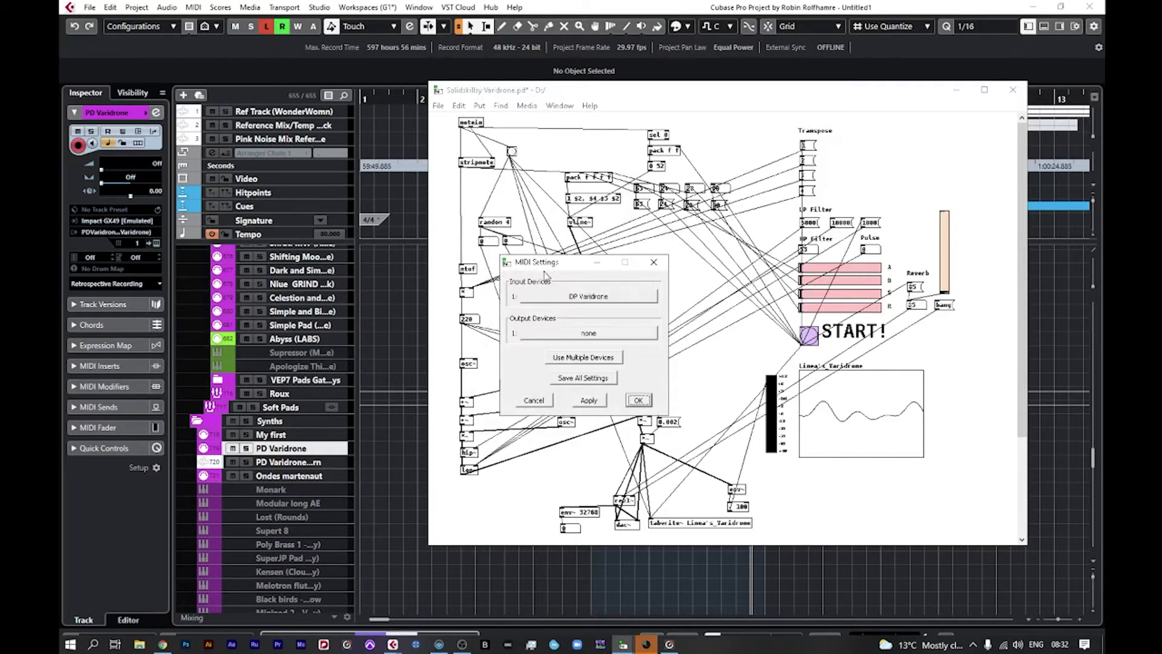
click(565, 301)
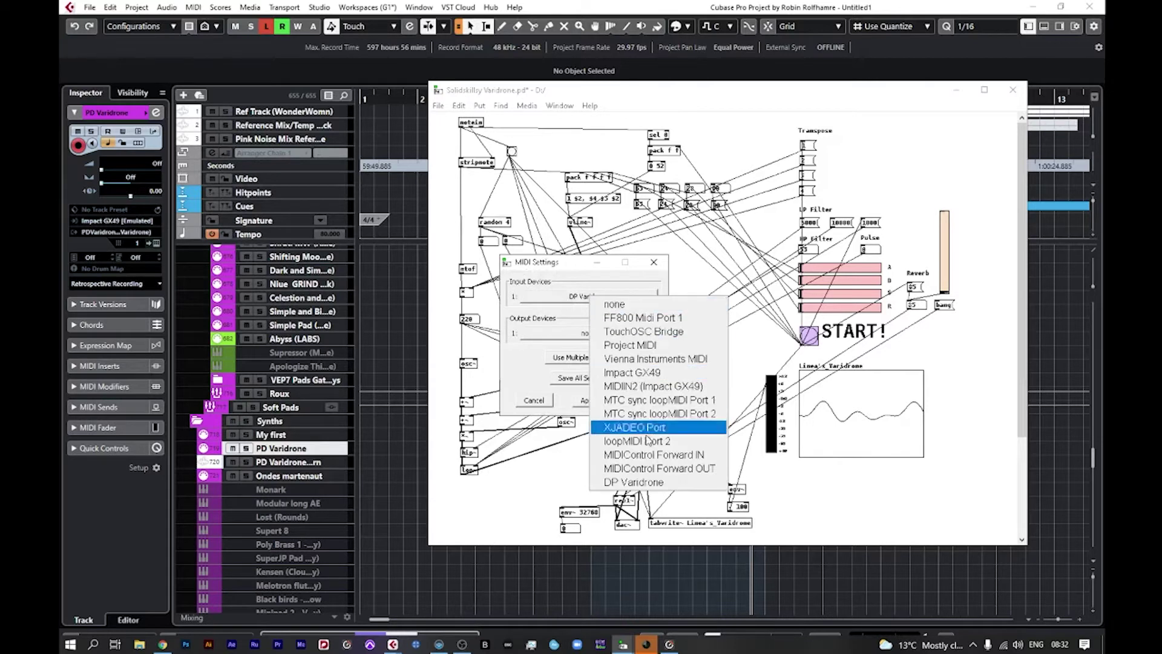
click(649, 484)
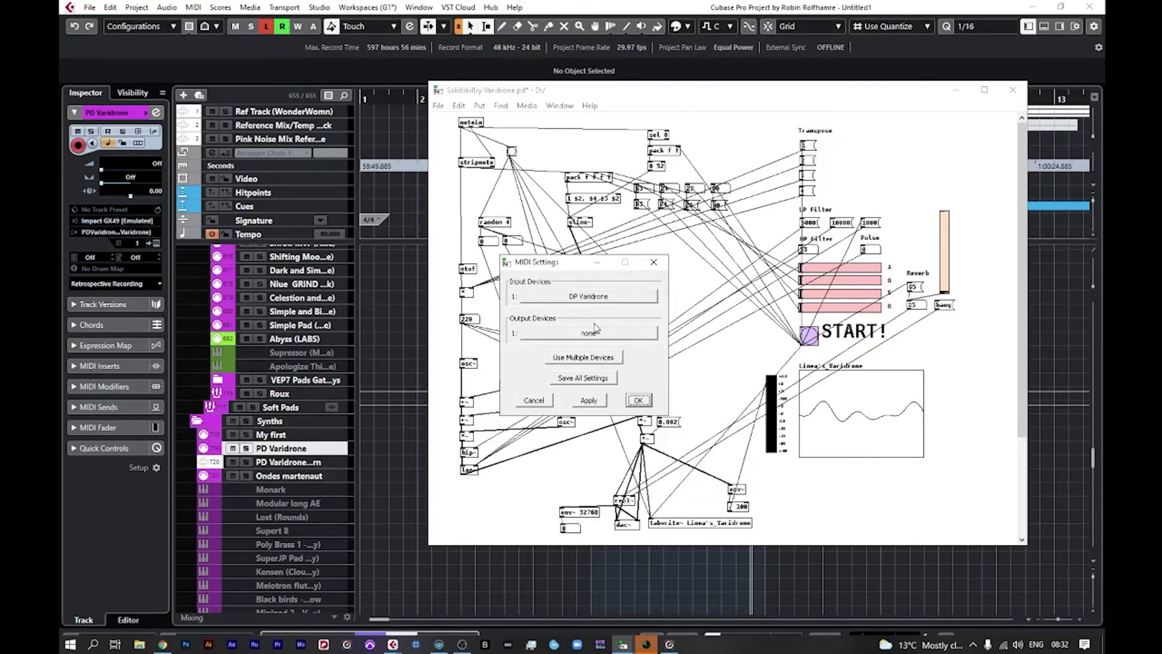
click(653, 262)
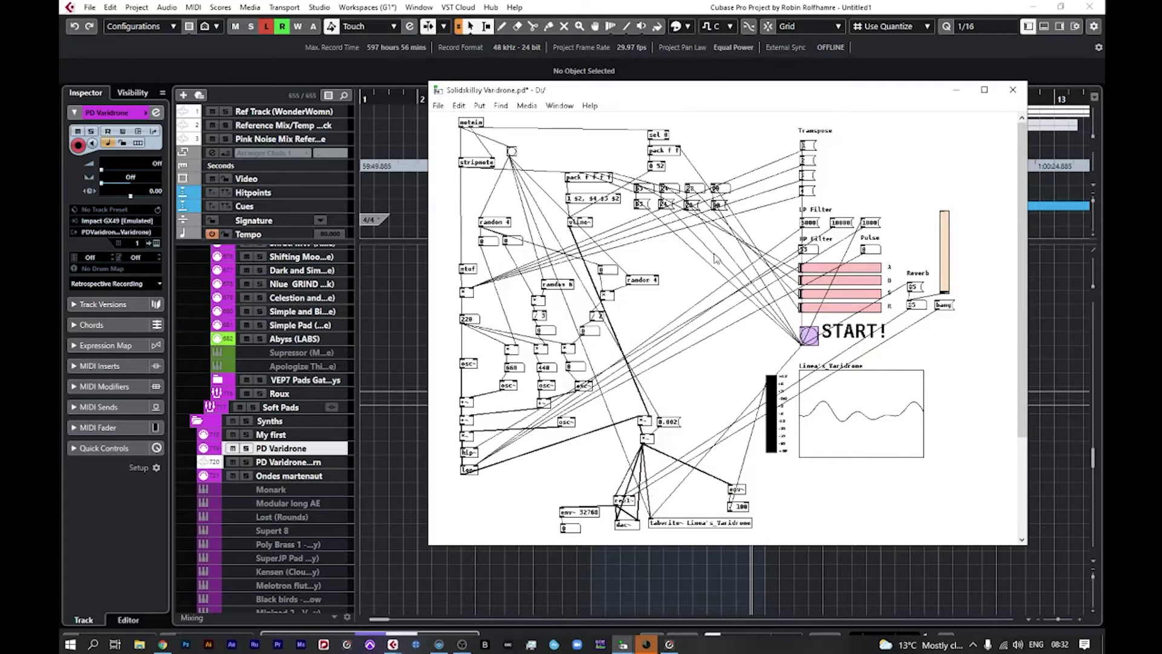
Switch to Cubase and examine the return bus of the PD Varidrone external instrument in Audio Connections
click(956, 94)
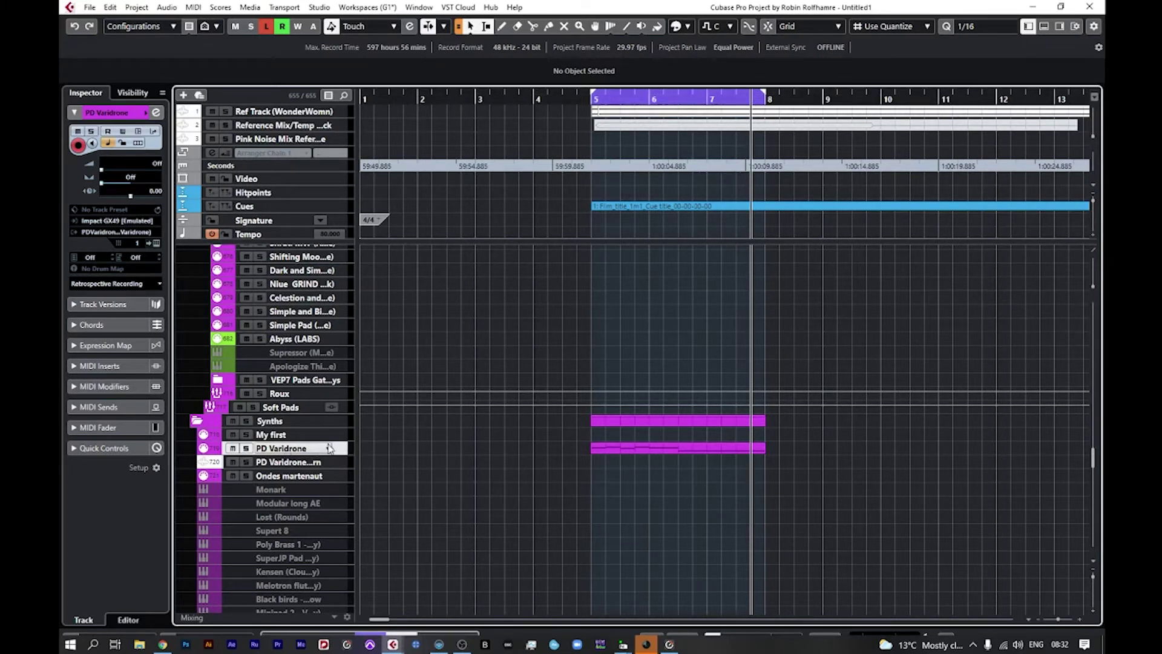
click(319, 7)
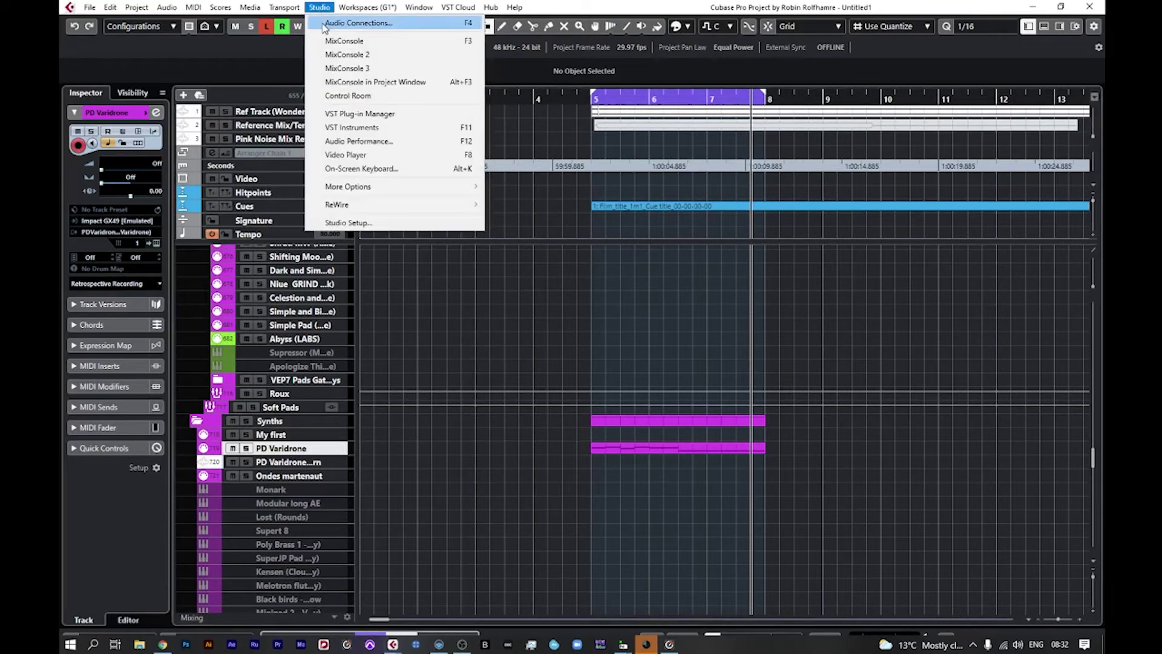
click(325, 24)
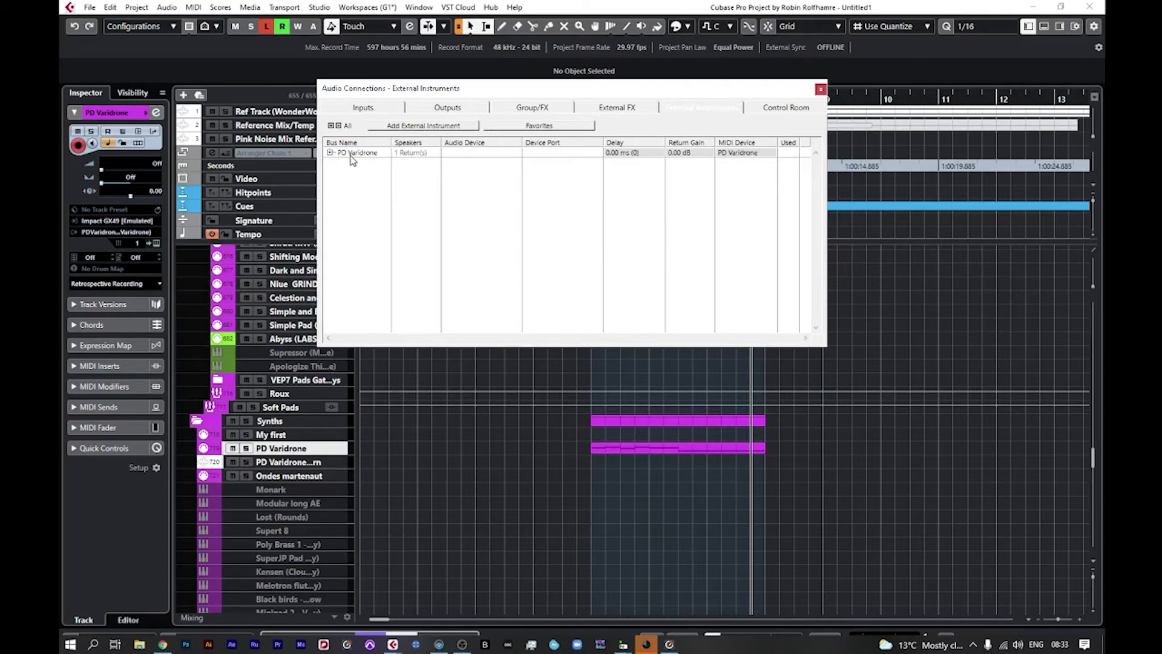
click(330, 153)
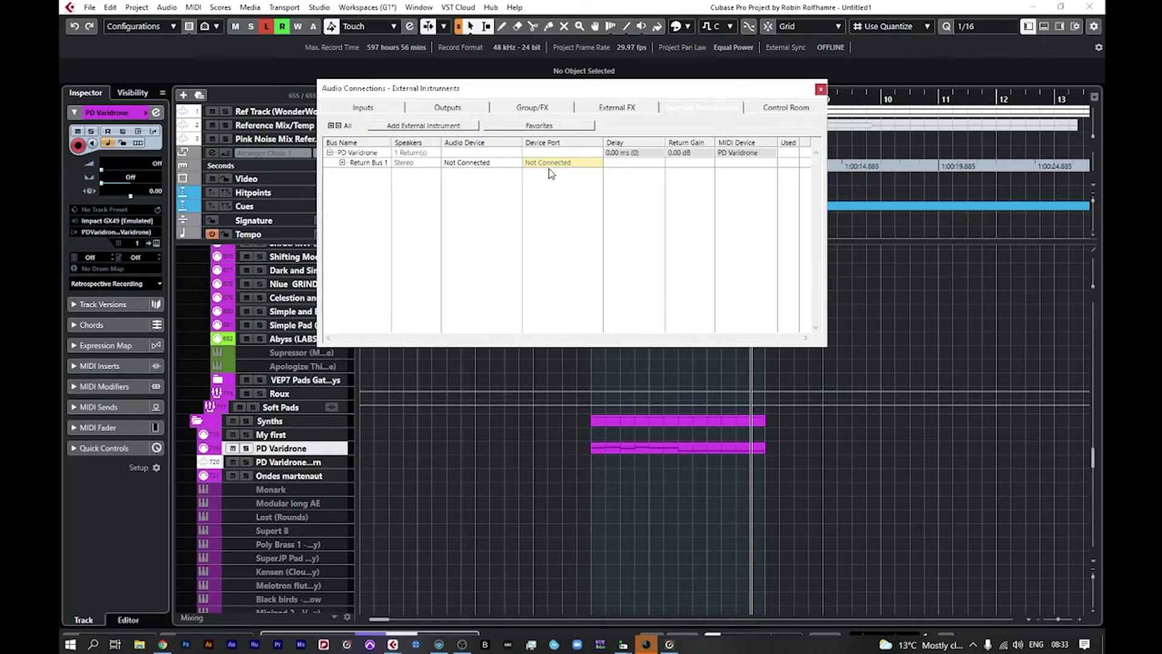
Examine the Create New MIDI Device options for the PD Varidrone external instrument and cancel without creating a device
click(739, 153)
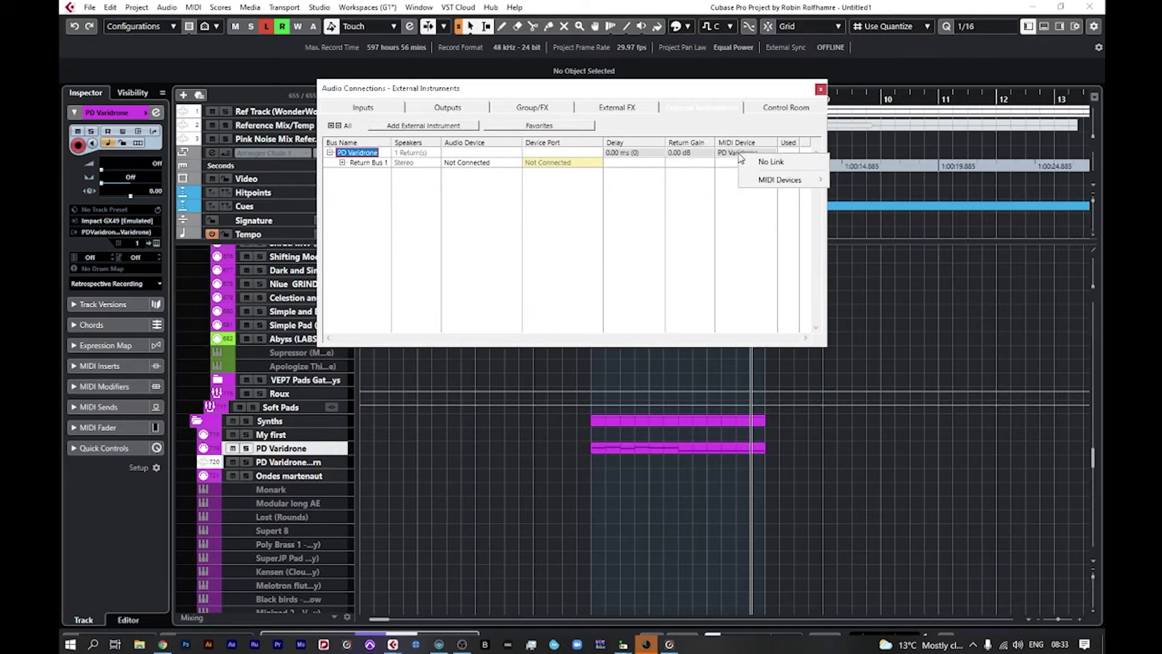
mouse_move(779, 180)
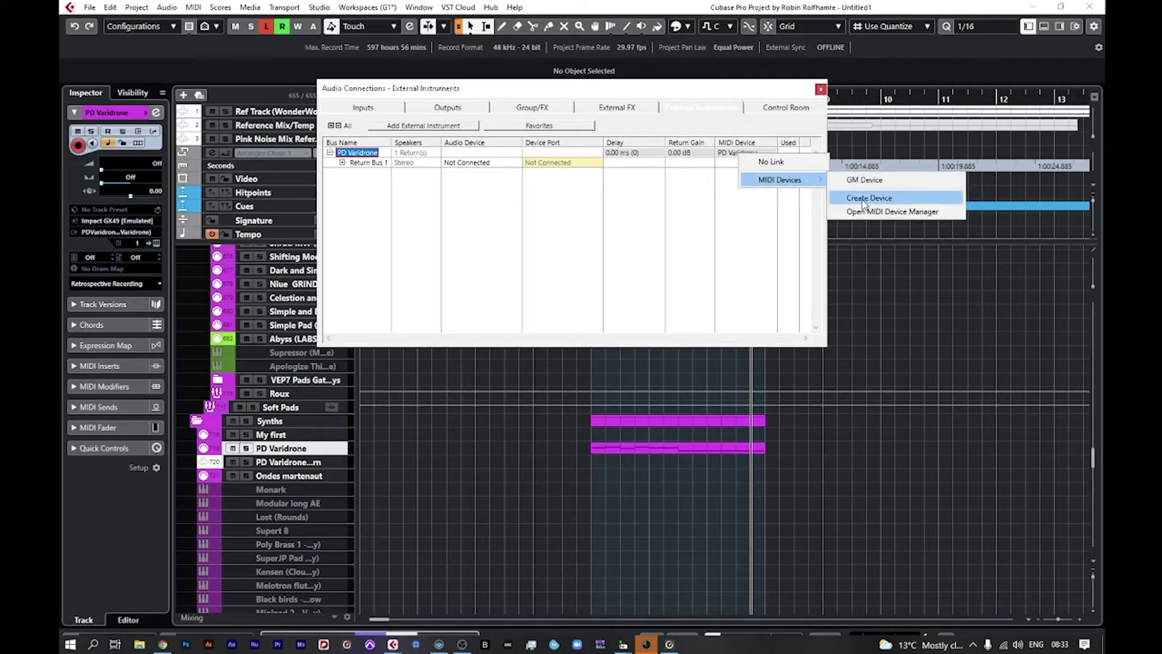
click(894, 199)
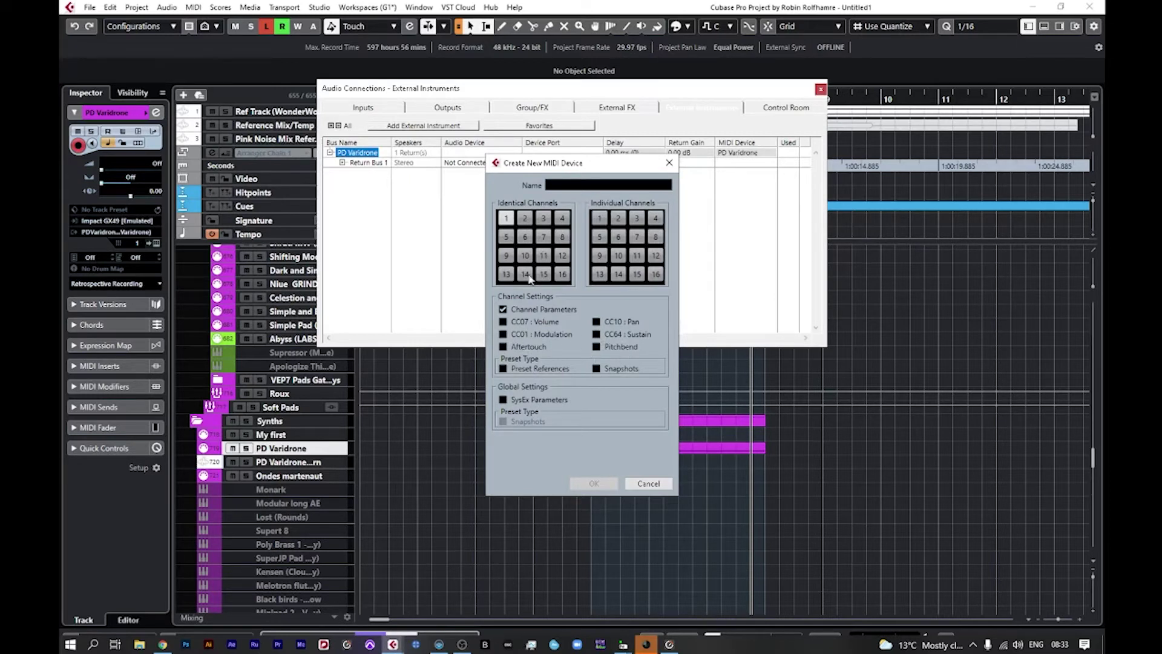
click(648, 484)
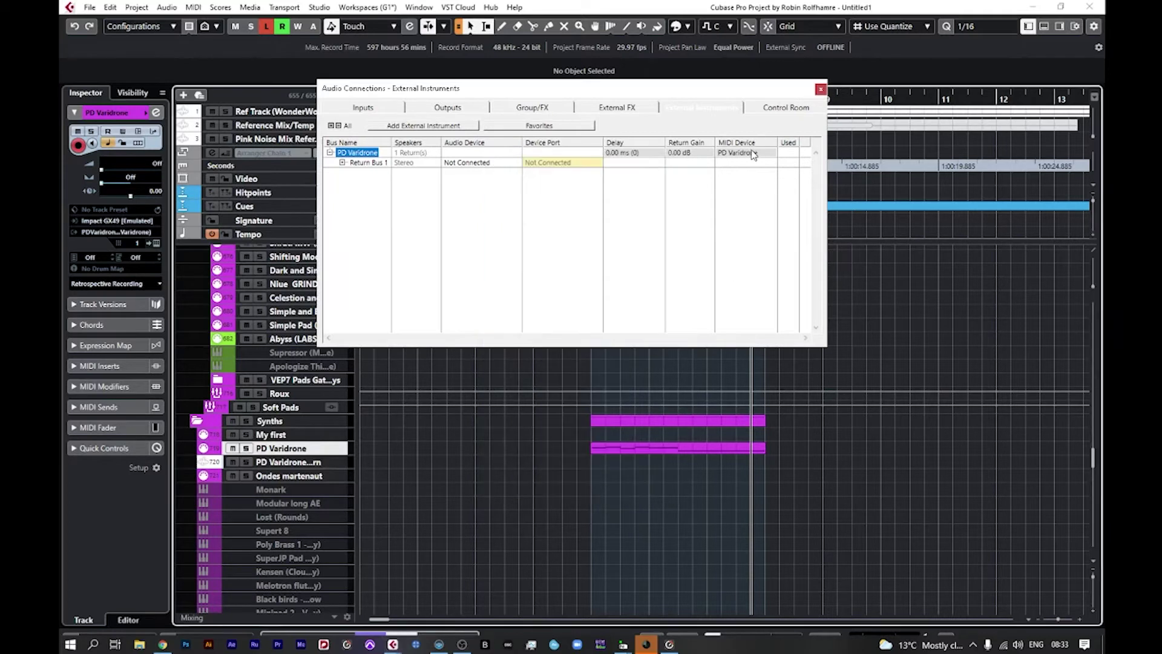
Inspect the output port assigned to PD Varidrone in the MIDI Device Manager, including the available ports, and close it
click(753, 154)
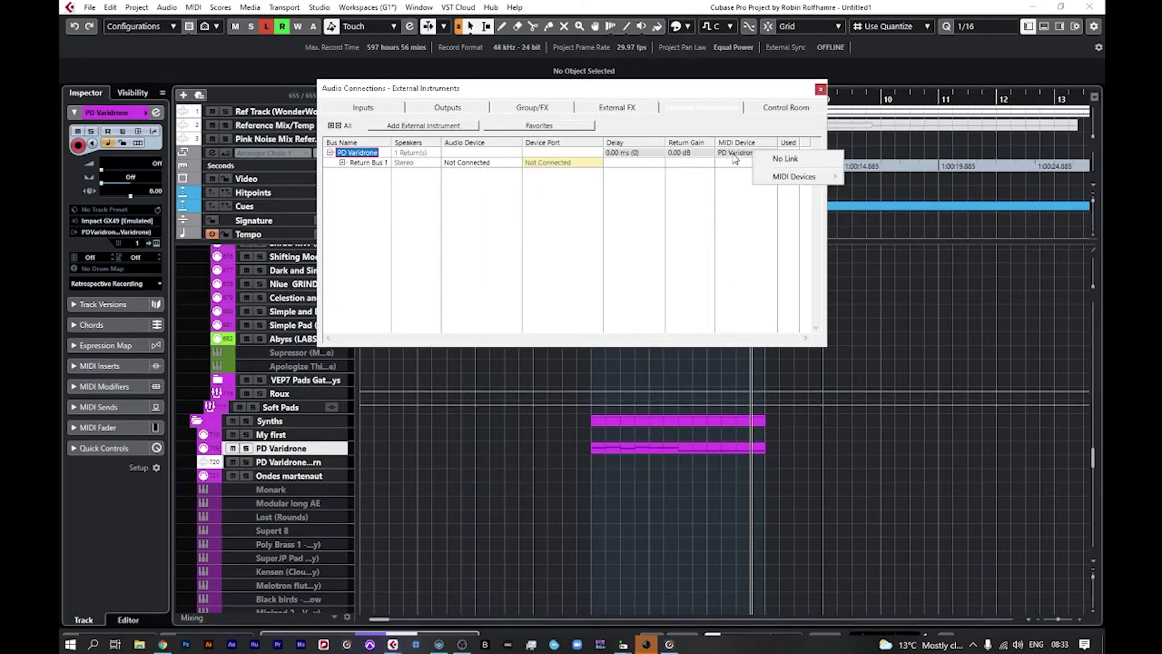
mouse_move(793, 176)
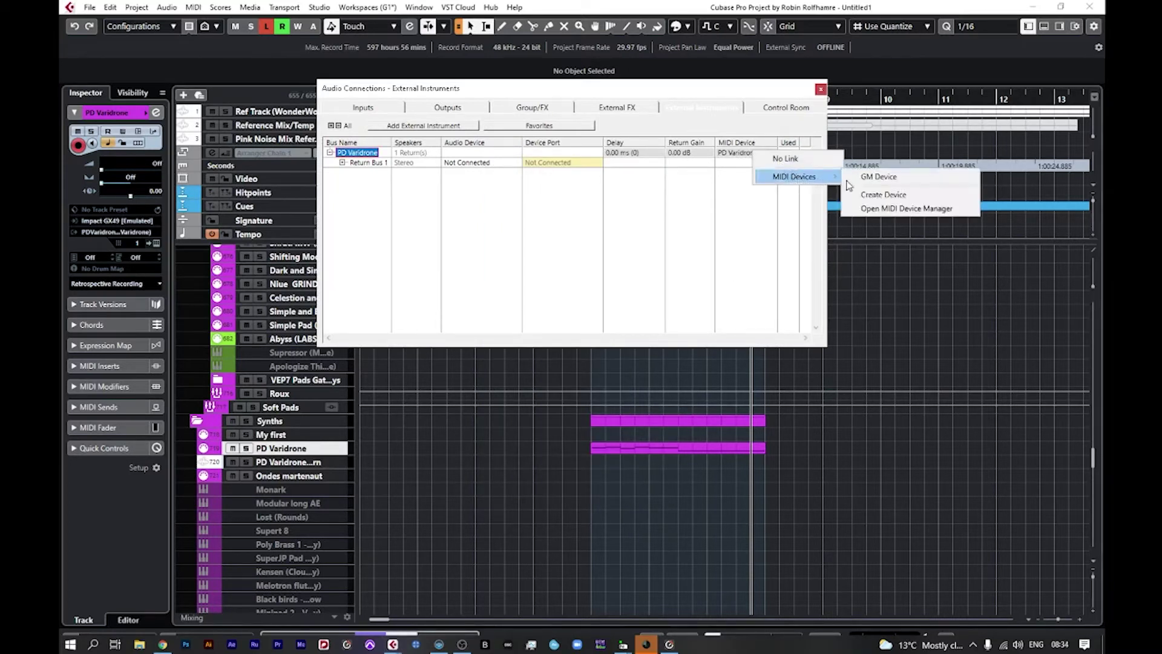
click(902, 208)
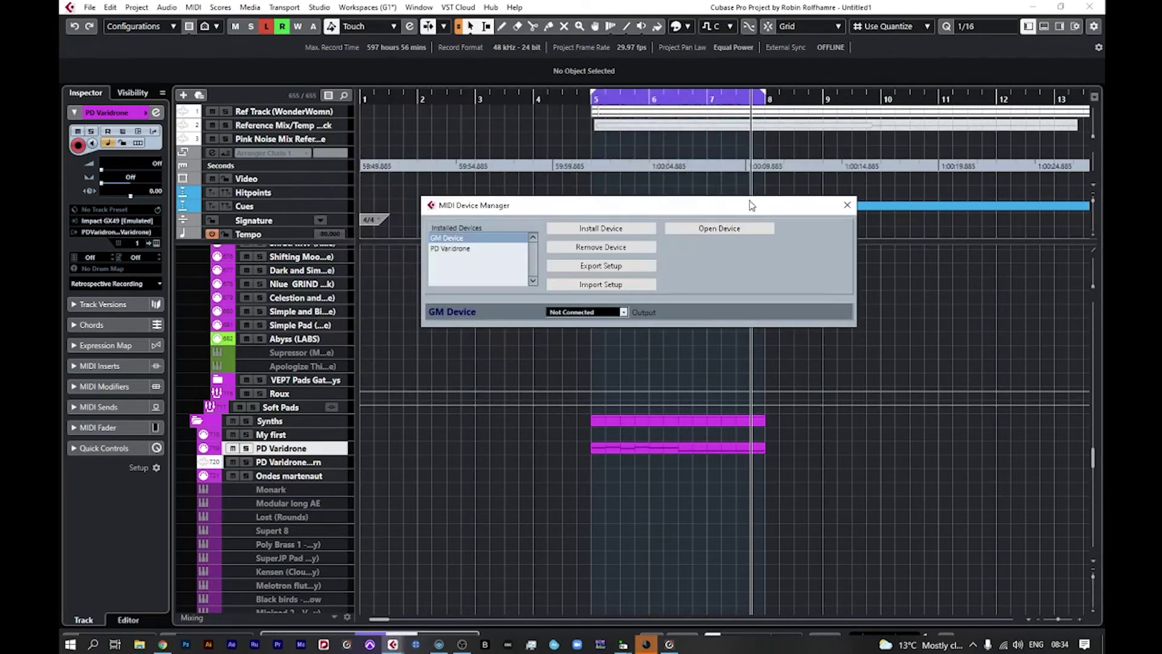
drag(444, 202, 462, 202)
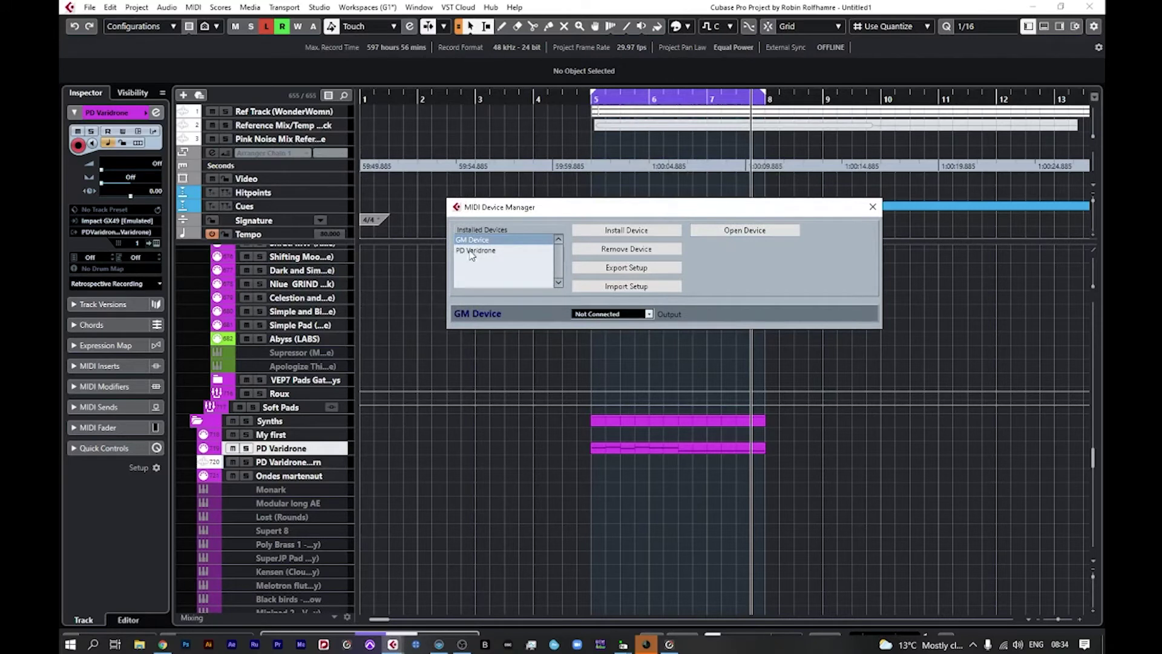
click(484, 253)
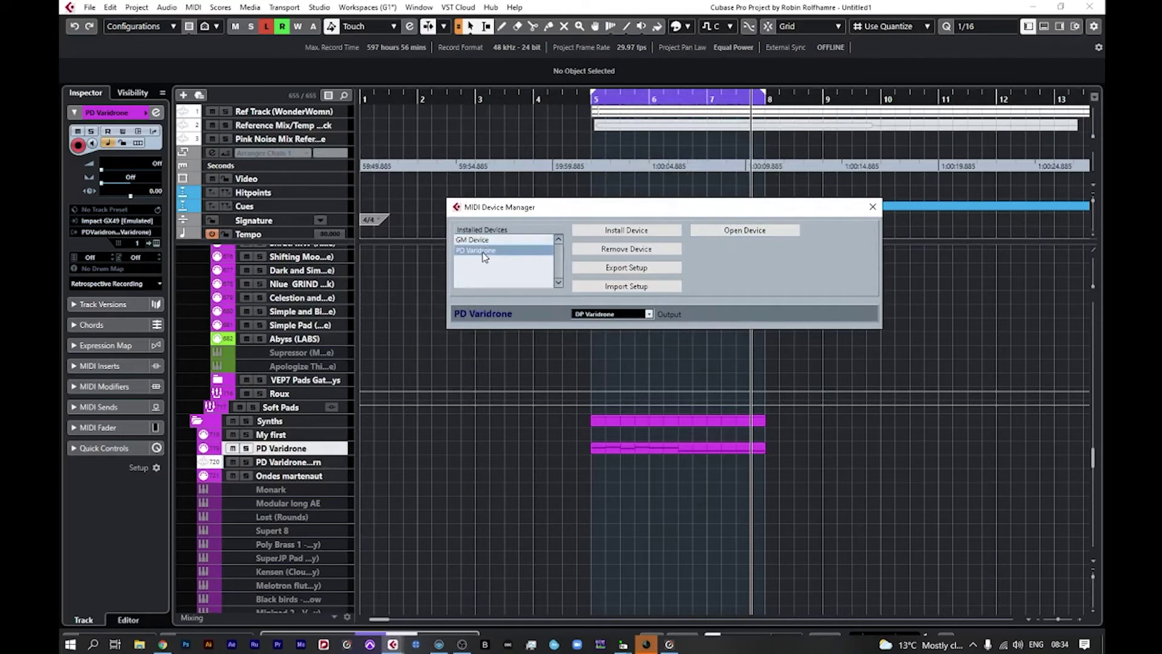
click(649, 314)
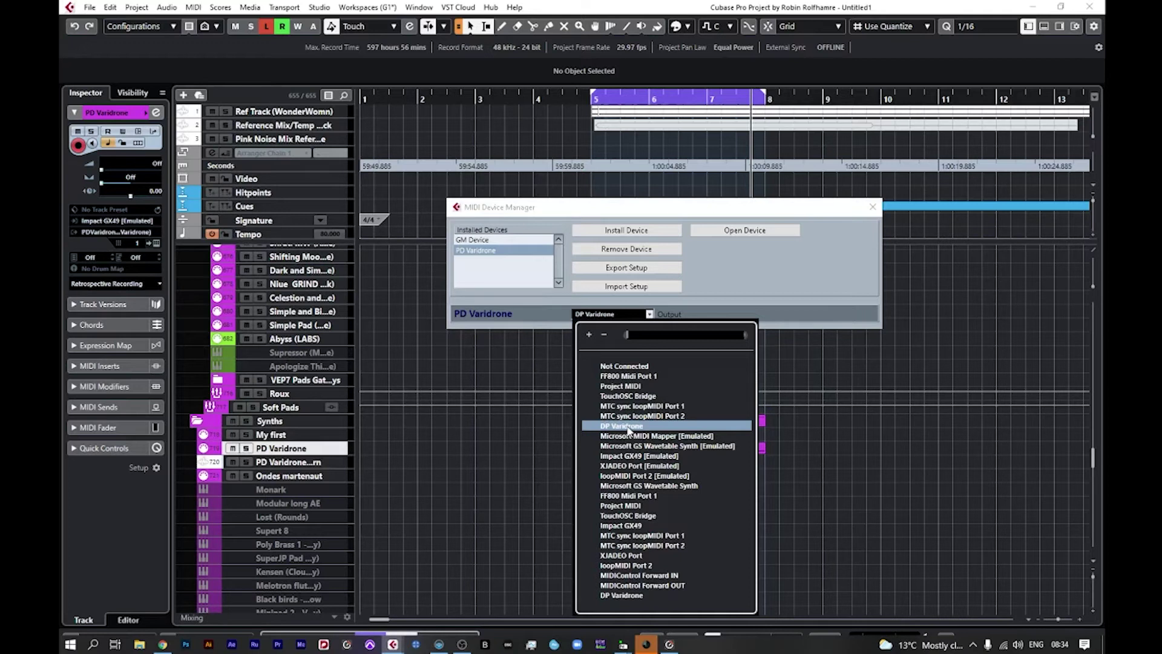
click(719, 304)
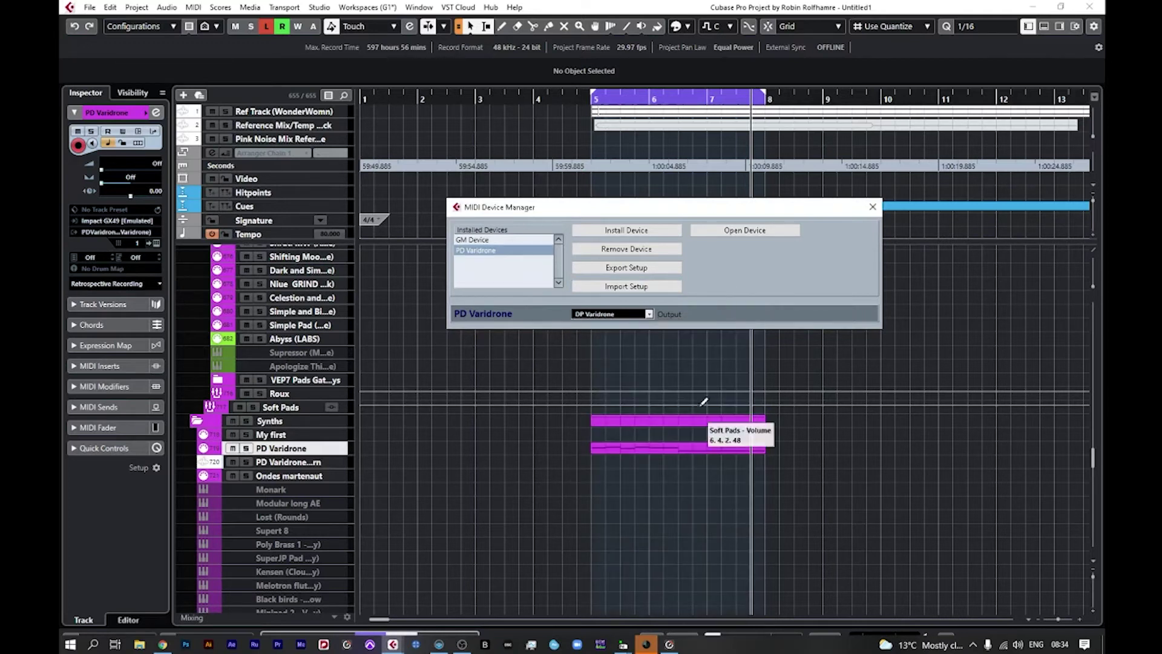
click(872, 206)
Examine the output routing choices of the PD Varidrone MIDI track and leave the assignment as it is
click(97, 232)
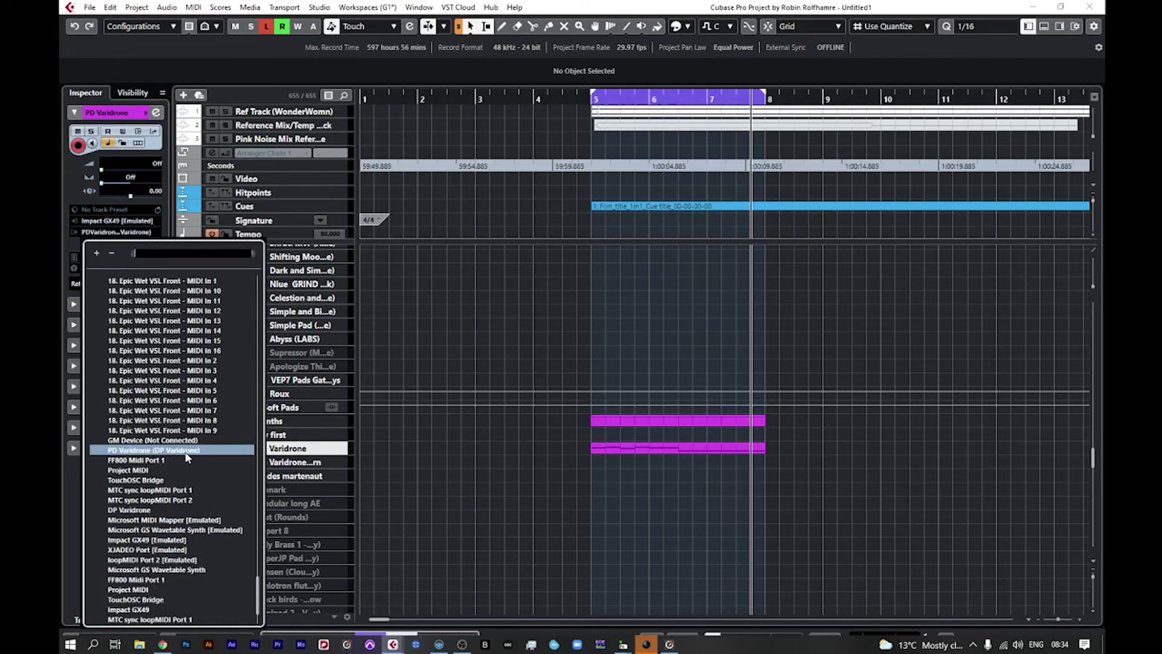
click(468, 467)
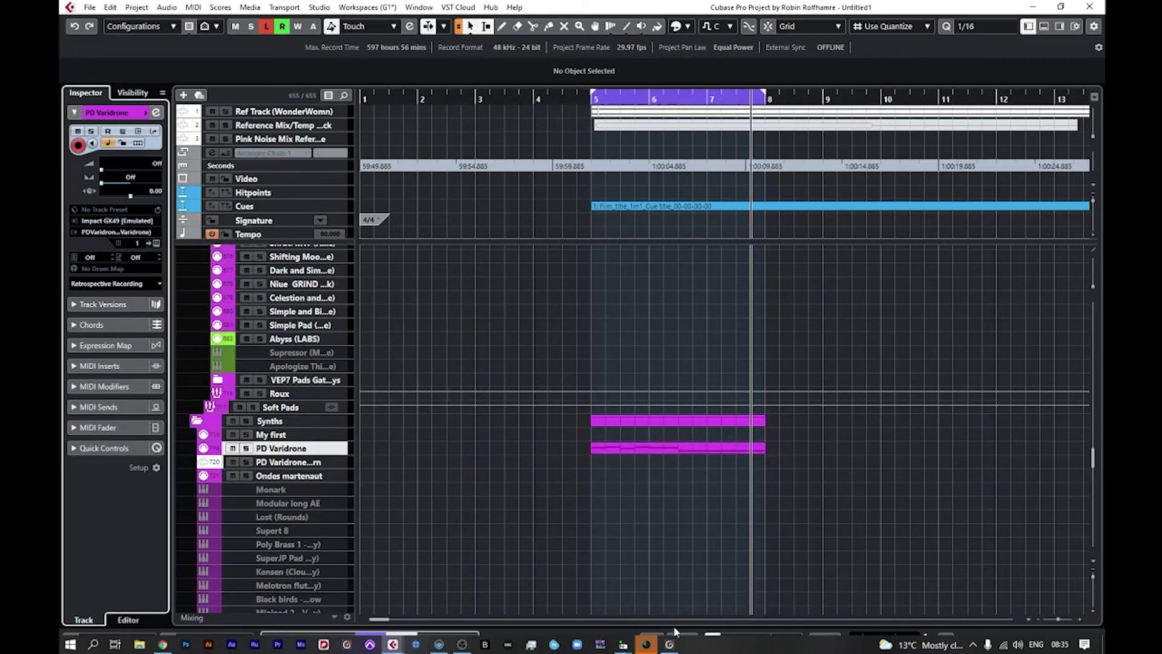
Switch to RME TotalMix FX, examine the mixer's channel and Loopback settings, and minimize it
click(670, 644)
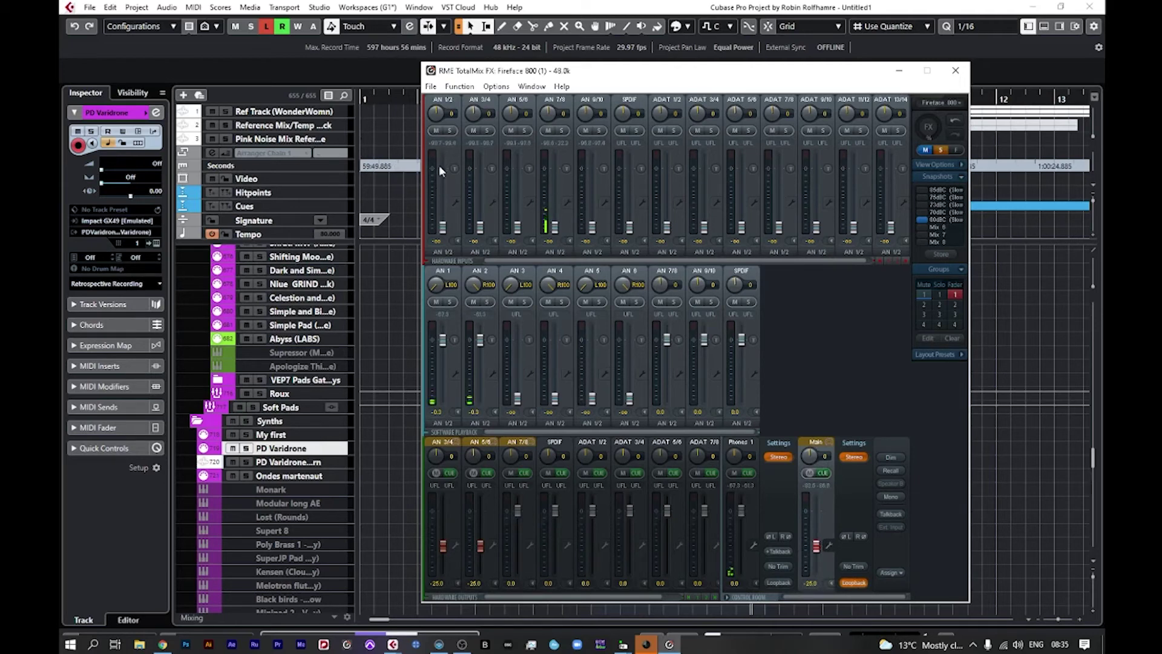
click(899, 70)
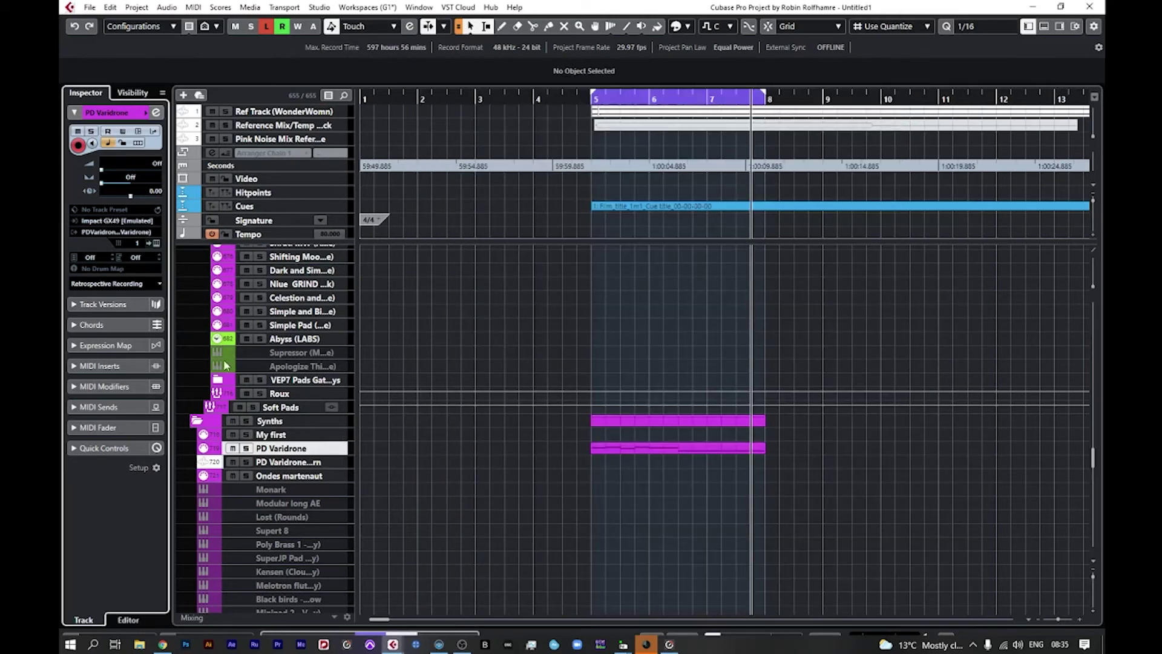
Select the PD Varidrone return audio track and examine its input routing options without changing them
click(340, 463)
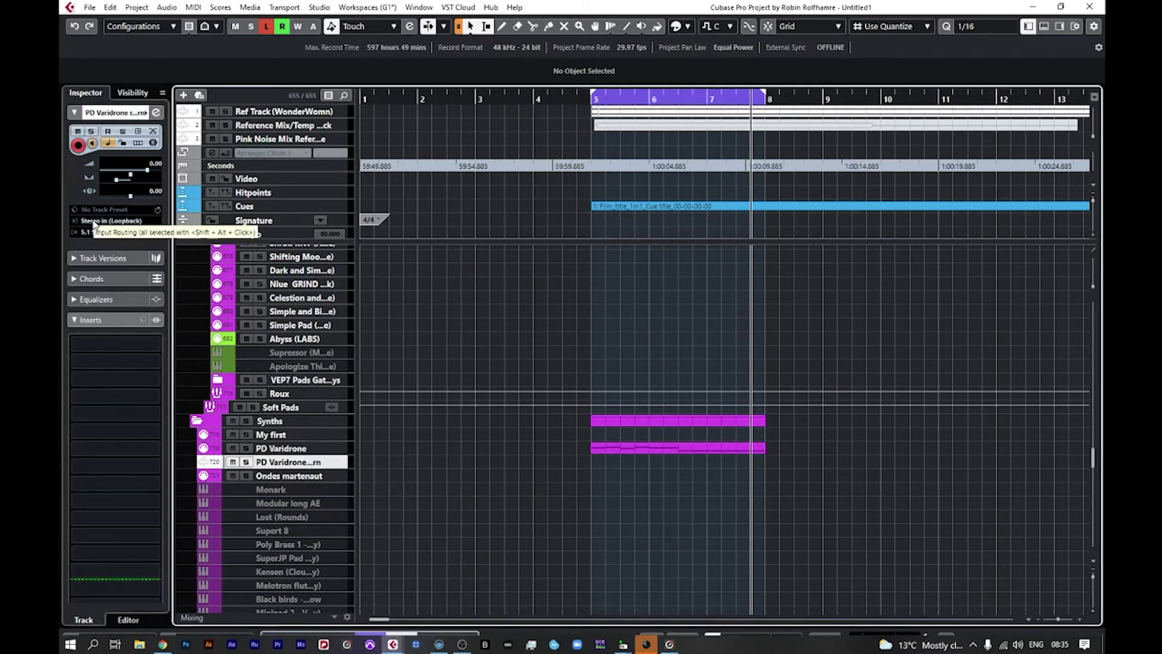
click(113, 222)
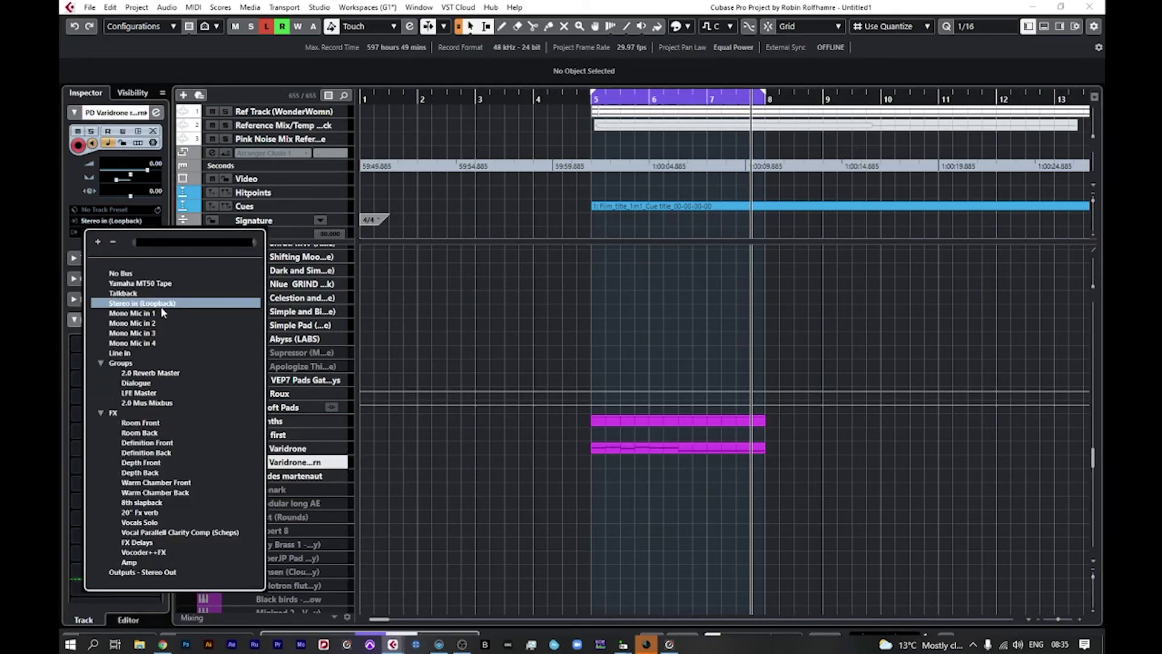
click(80, 196)
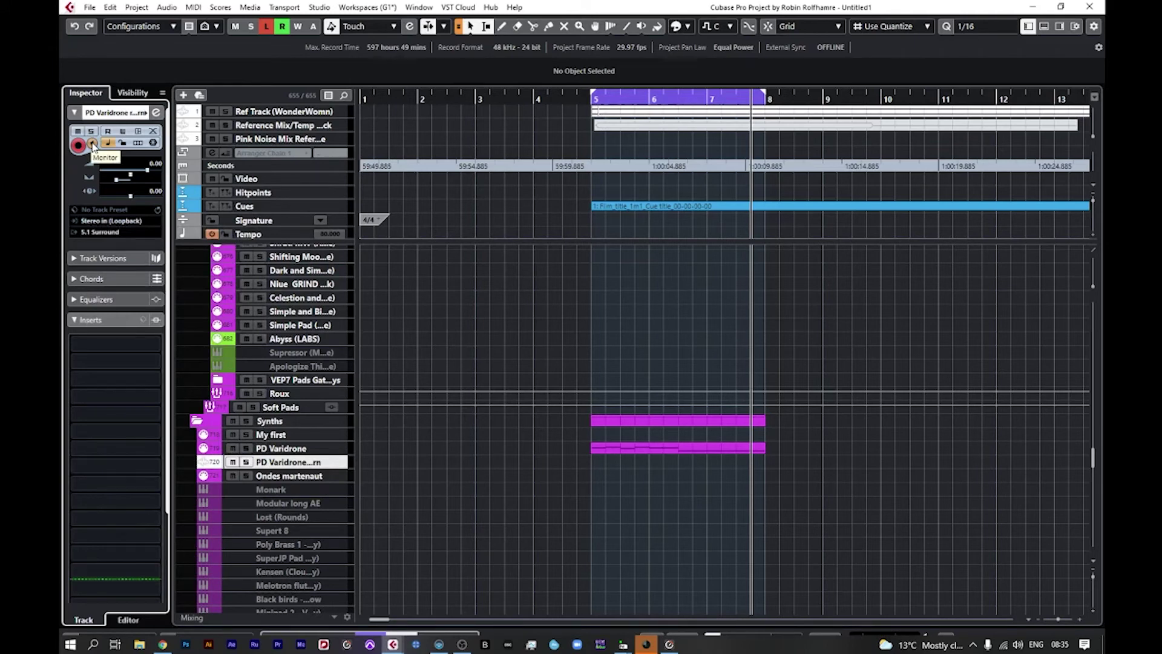
Examine the notes of the PD Varidrone MIDI part in the Key Editor, close the editor, and audition the part briefly
double_click(615, 446)
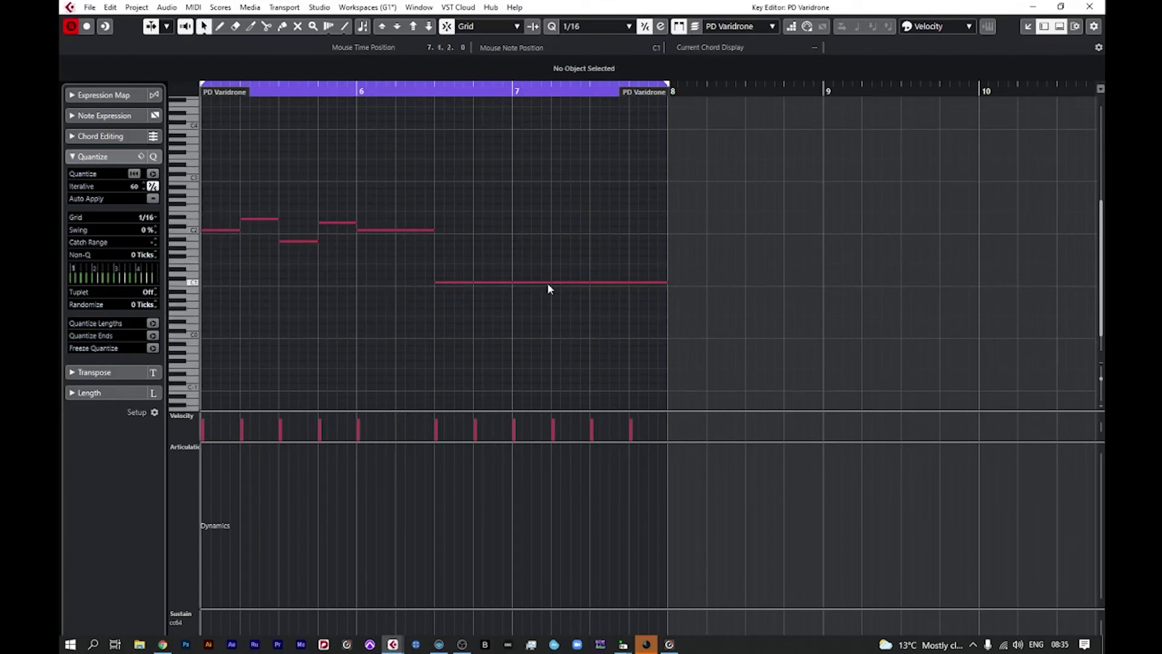
click(1092, 6)
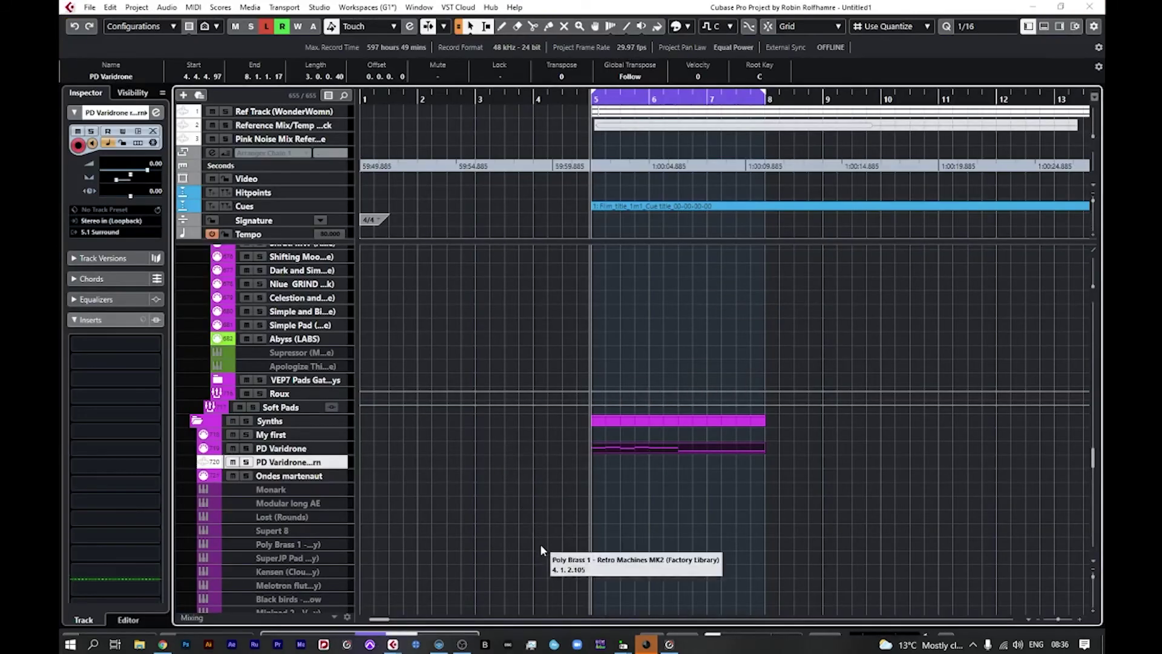
key(space)
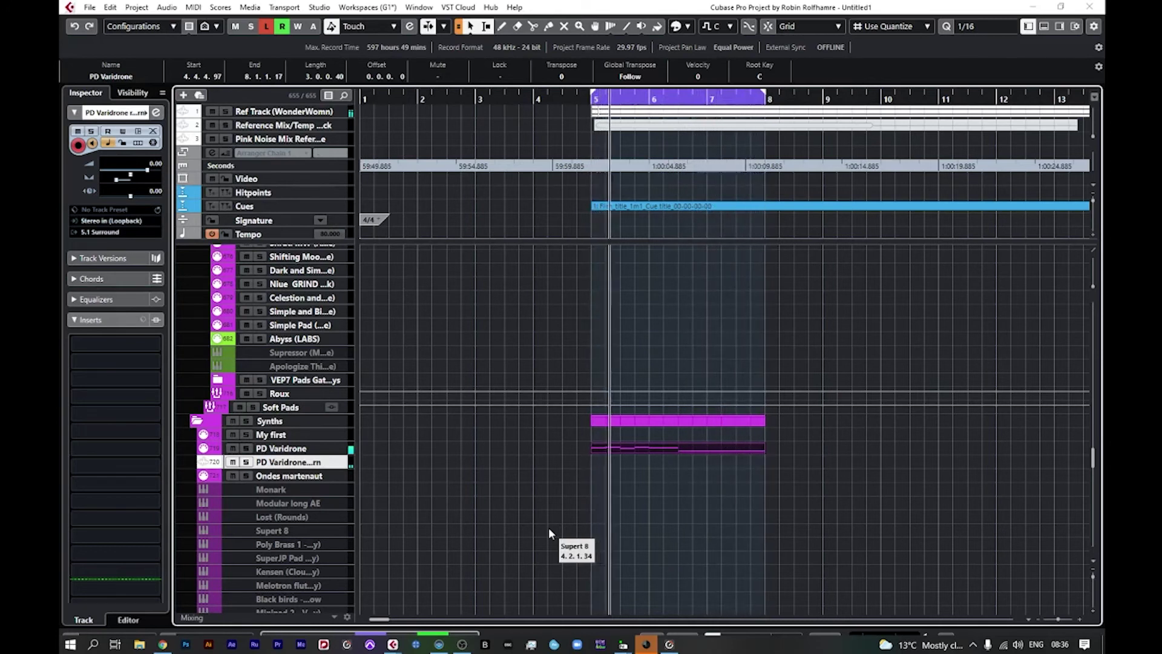
key(space)
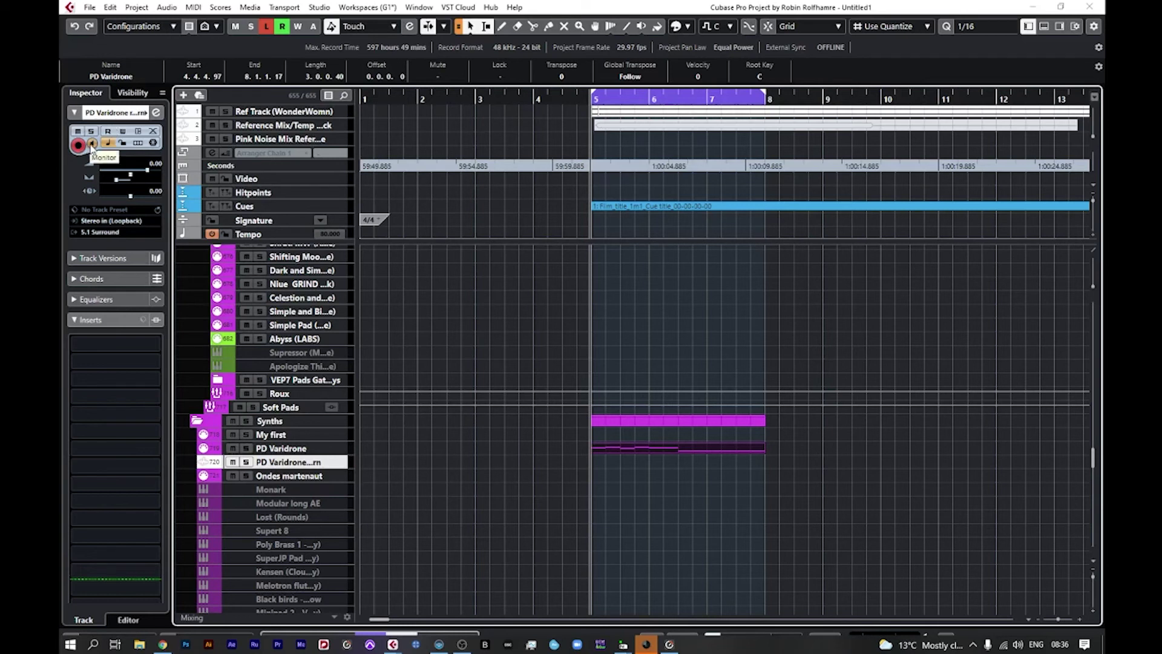
Record the synth's audio onto the PD Varidrone return track, view the running Pure Data patch meanwhile, and stop recording in Cubase
key(KP_Multiply)
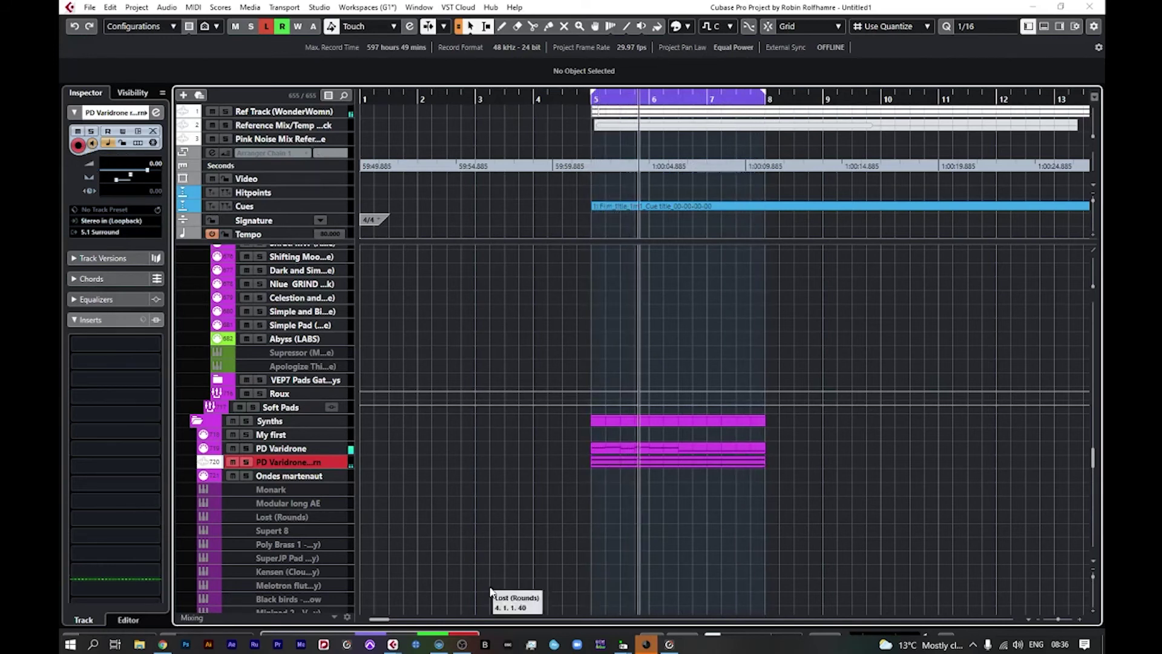
mouse_move(625, 646)
click(669, 596)
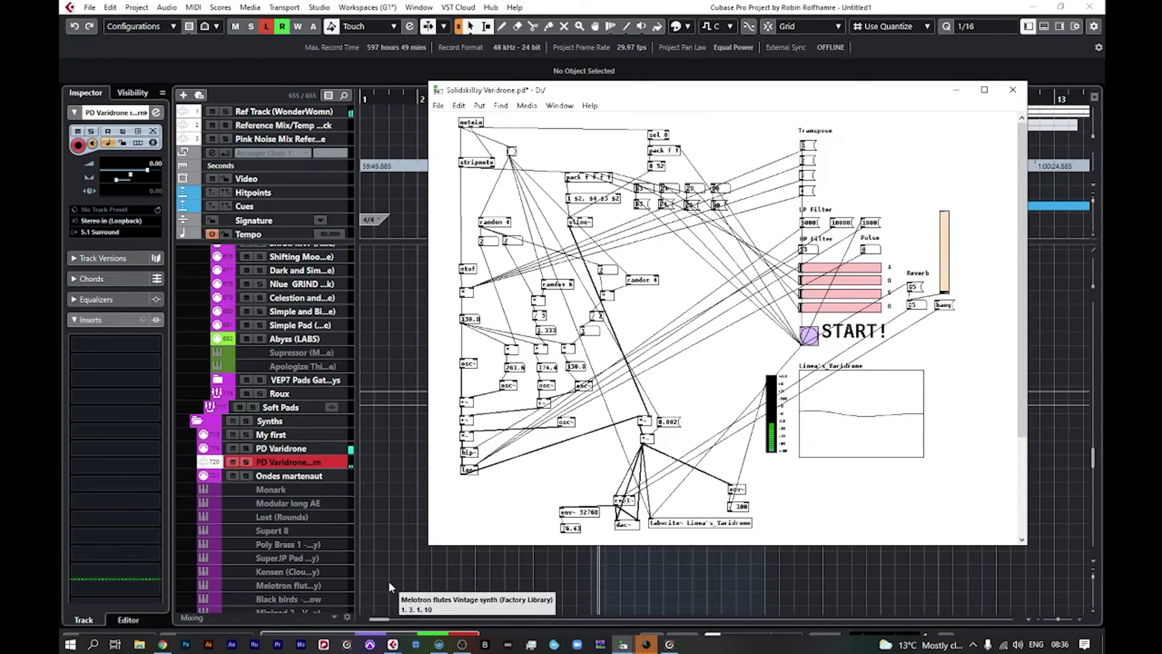
key(alt+Tab)
key(space)
Switch to the Varidrone patch window in Pure Data
mouse_move(625, 646)
click(687, 598)
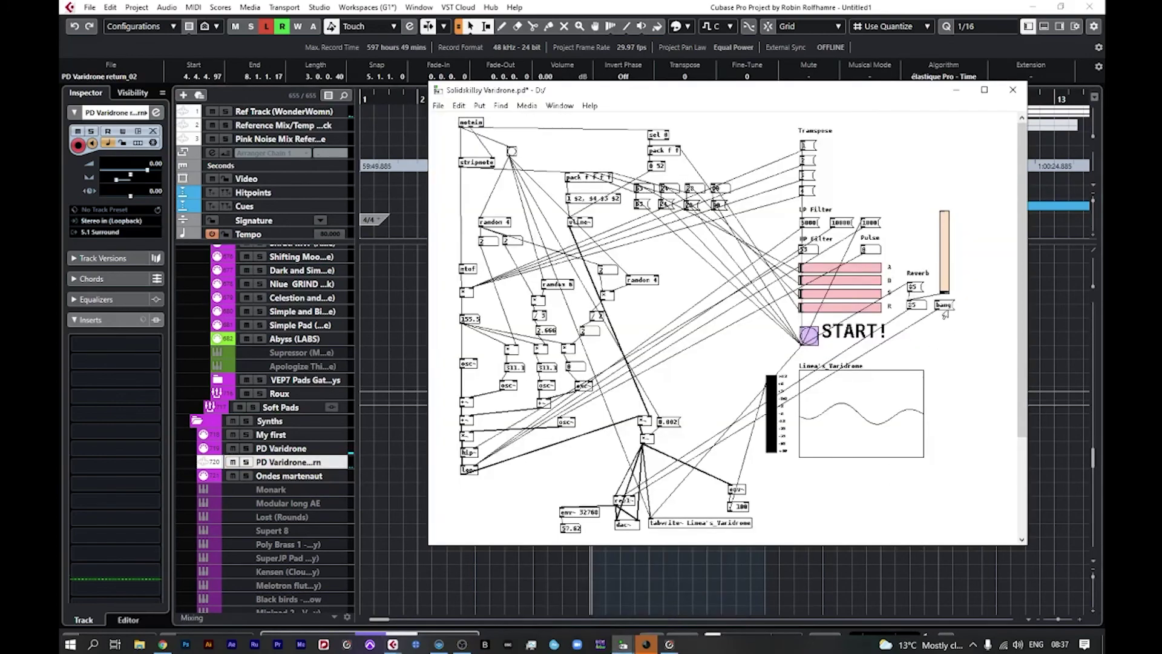